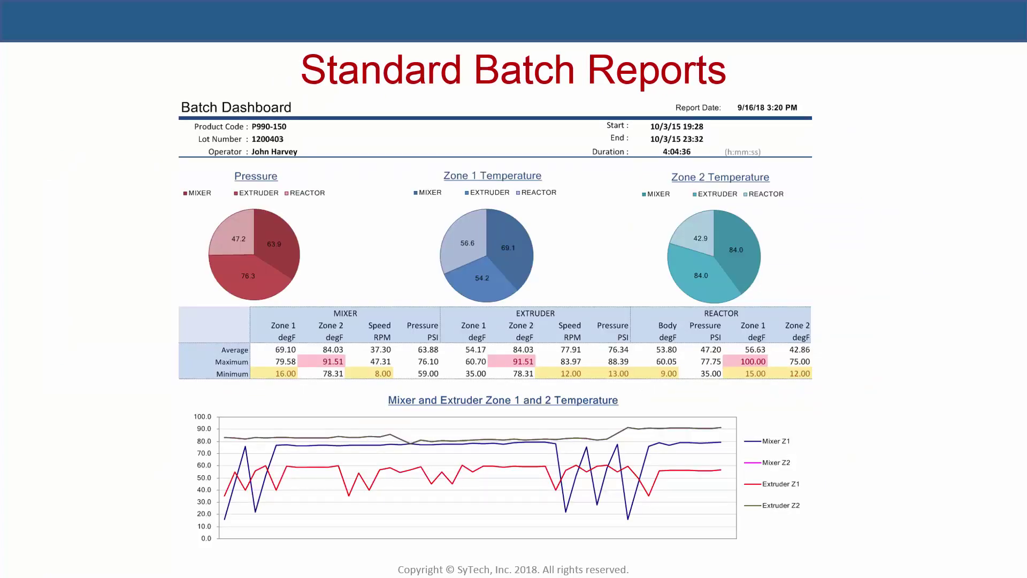
- Advance the slides from the Batch Dashboard image to the Batch Report example
key("Right")
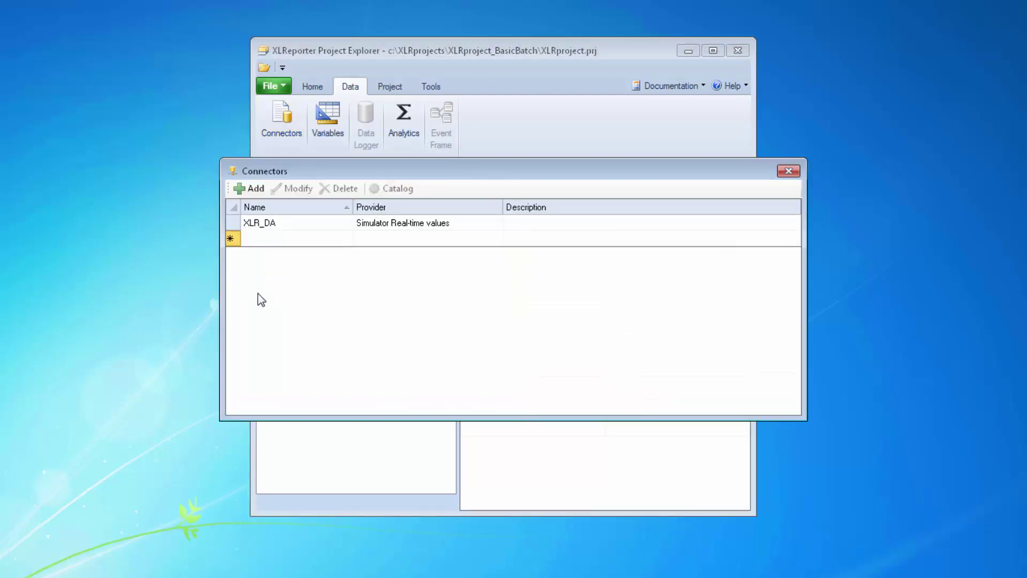
- Add the Basic_Batch connector using Basic Batch (ISA-88), sourced from the Batch History Files folder
left_click(255, 188)
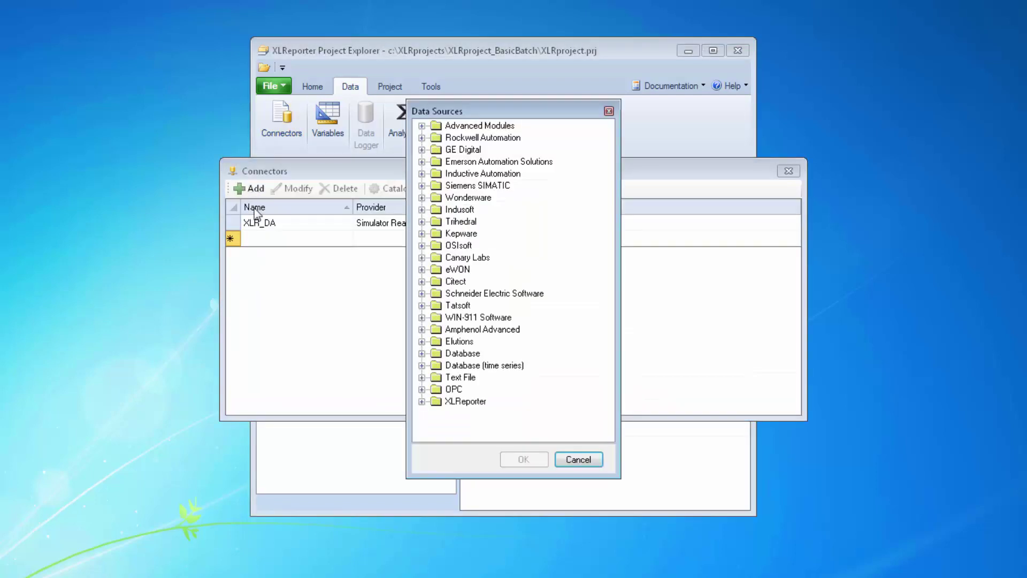
left_click(421, 126)
left_click(478, 150)
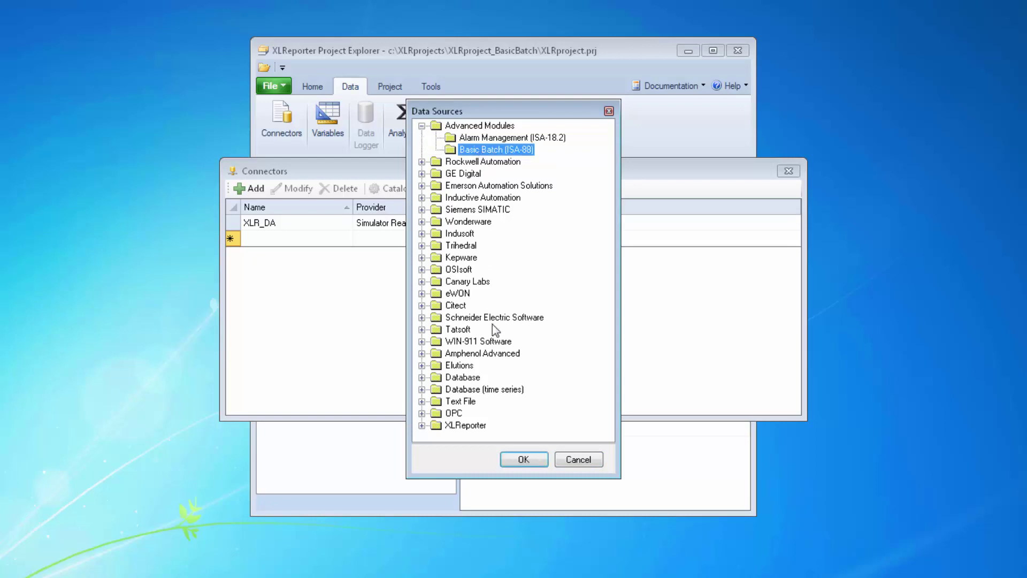
left_click(527, 460)
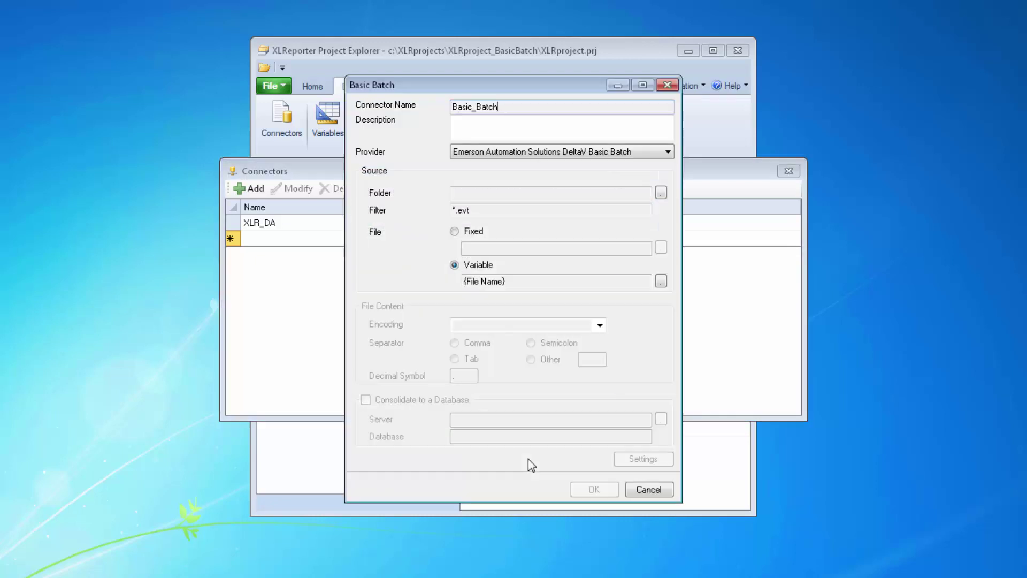
left_click(661, 193)
left_click(627, 238)
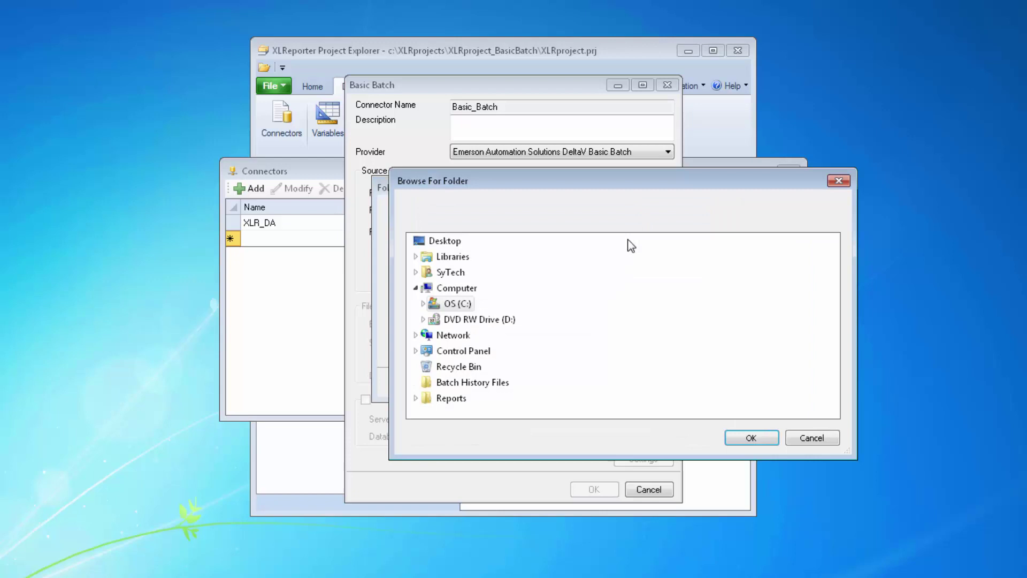
left_click(488, 383)
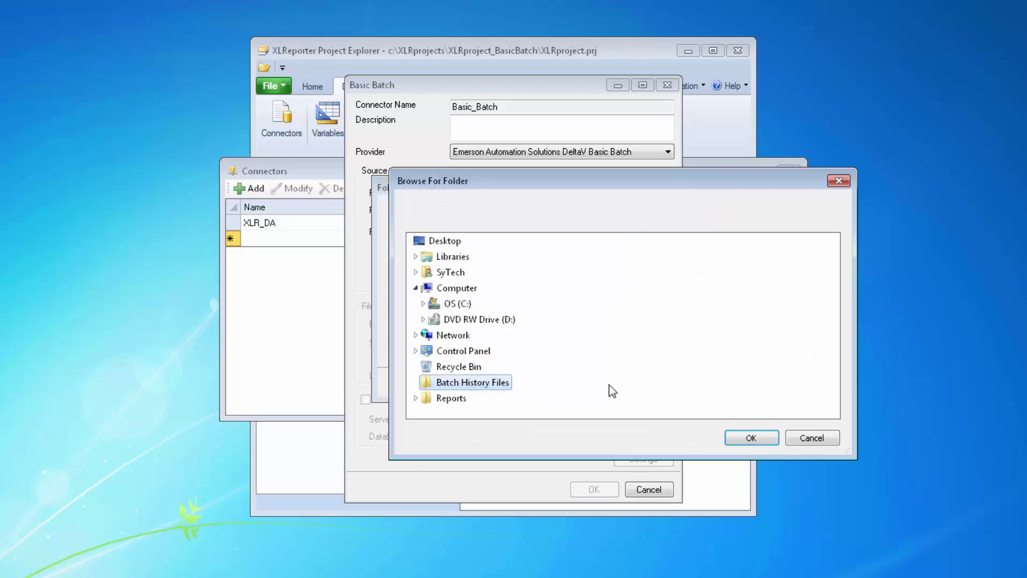
left_click(745, 438)
left_click(564, 381)
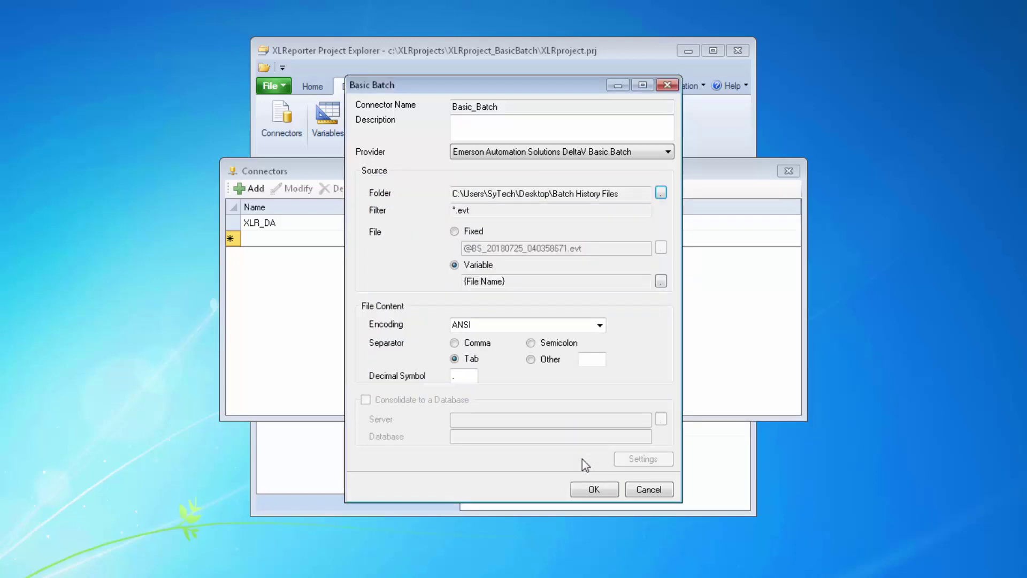
left_click(591, 489)
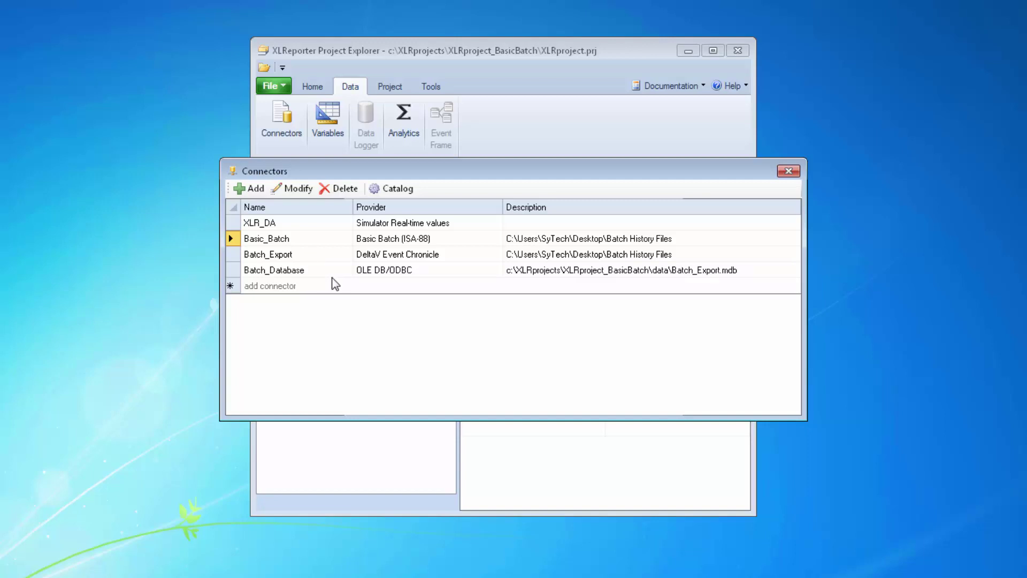
- Close the Connectors list and the Batch History Files folder window
left_click(789, 171)
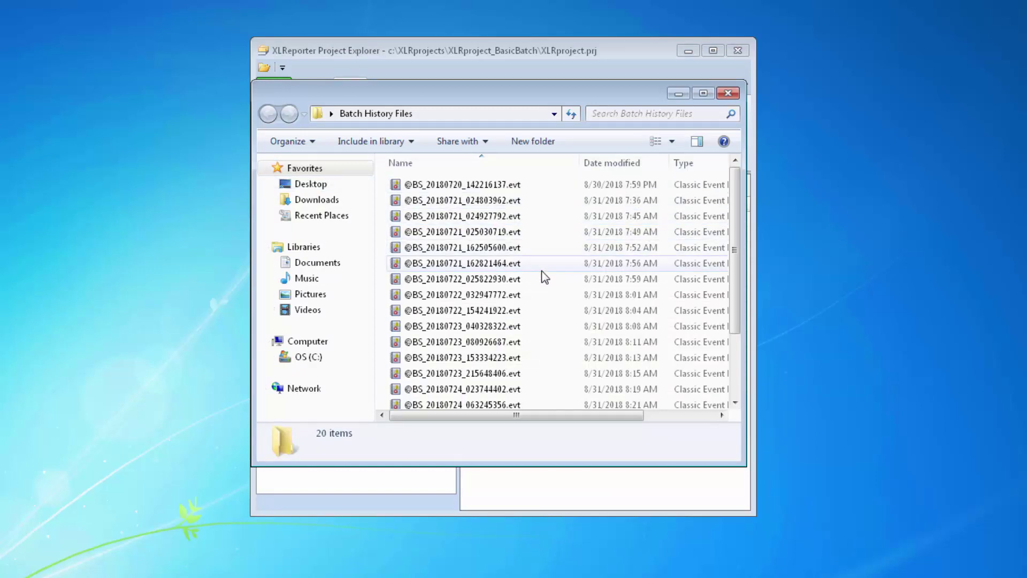
left_click(728, 94)
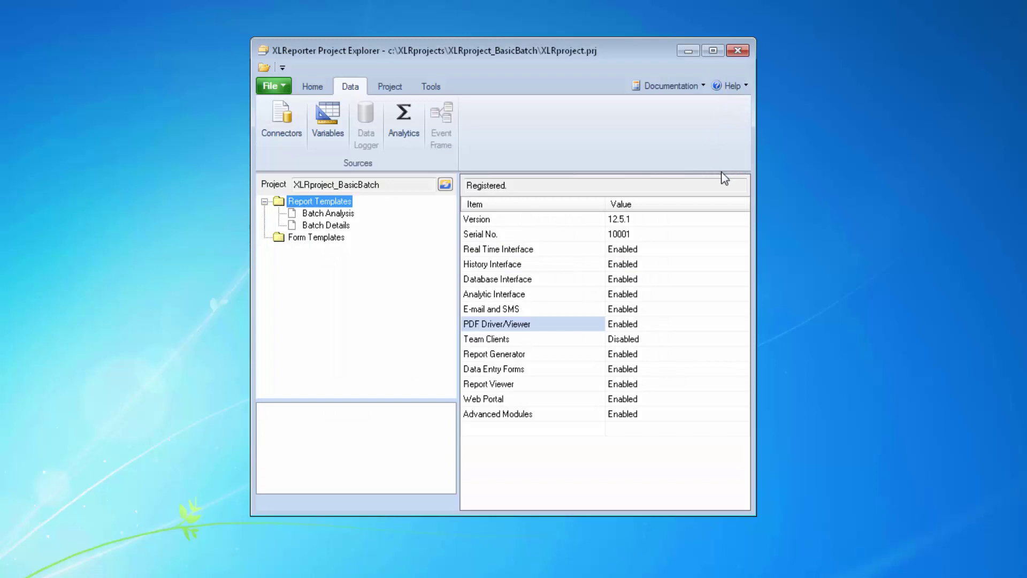
- Test-run the Batch Export script in the schedule designer's Script Editor, then close the designer
left_click(393, 88)
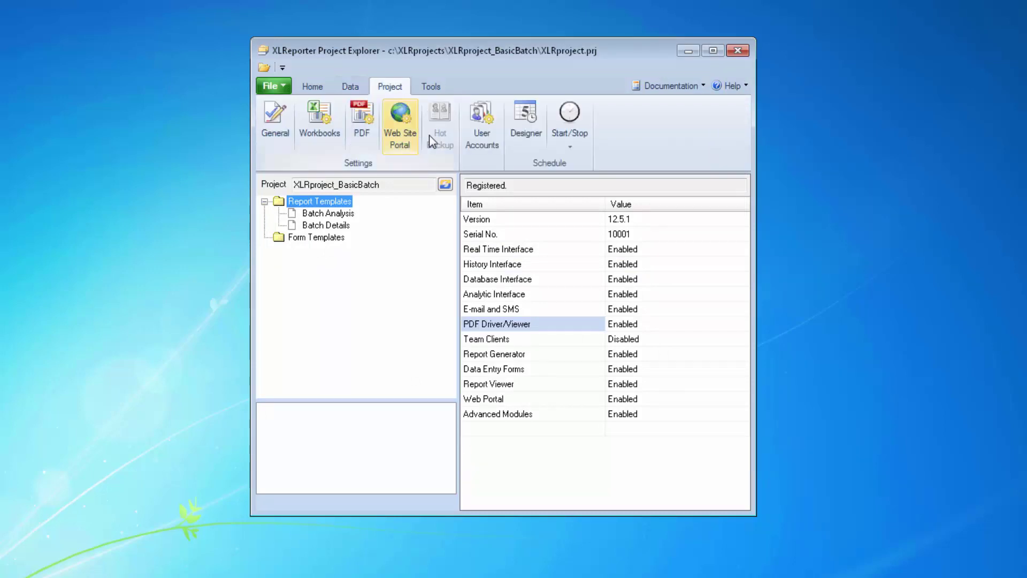
left_click(527, 137)
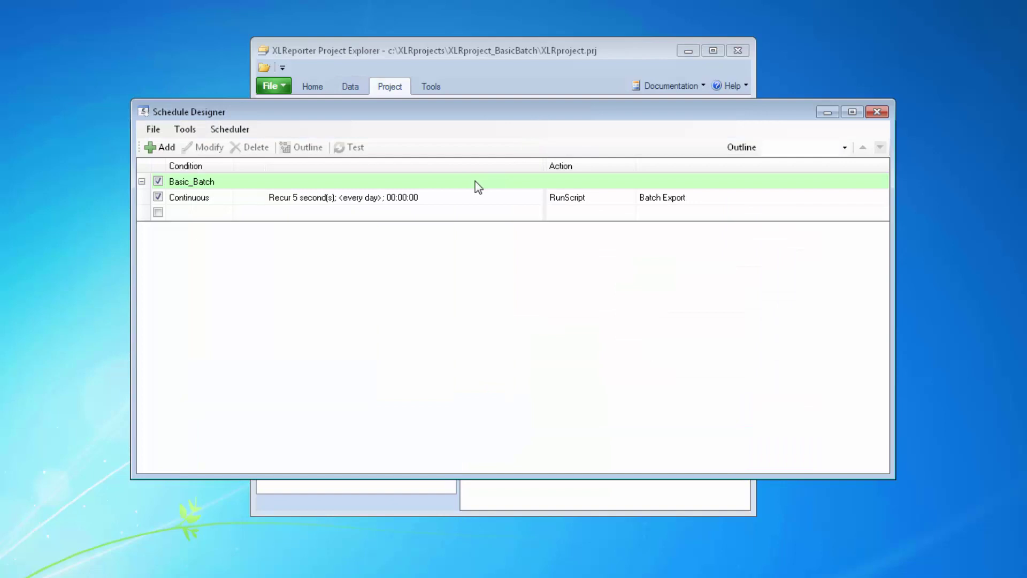
left_click(195, 131)
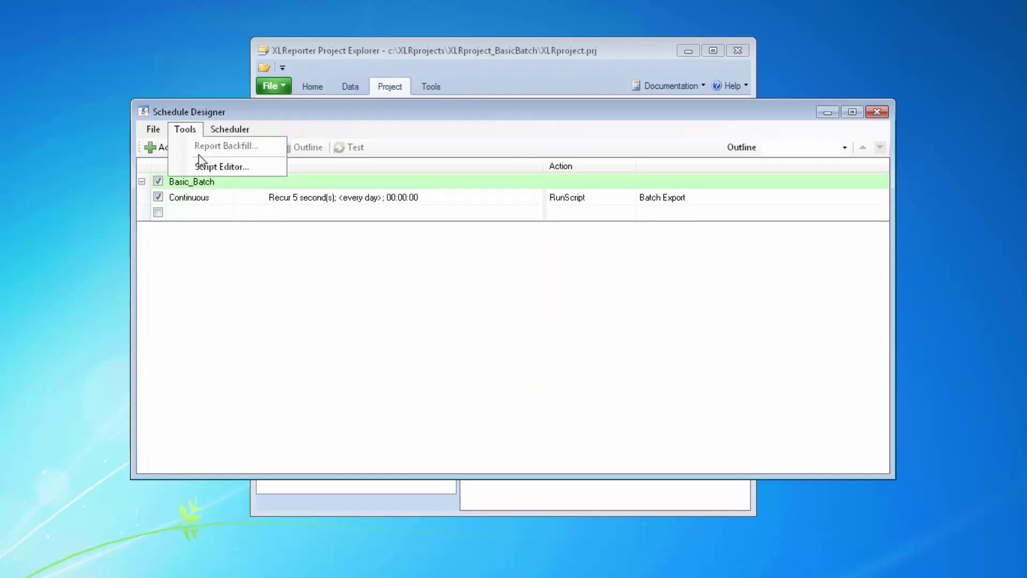
left_click(203, 166)
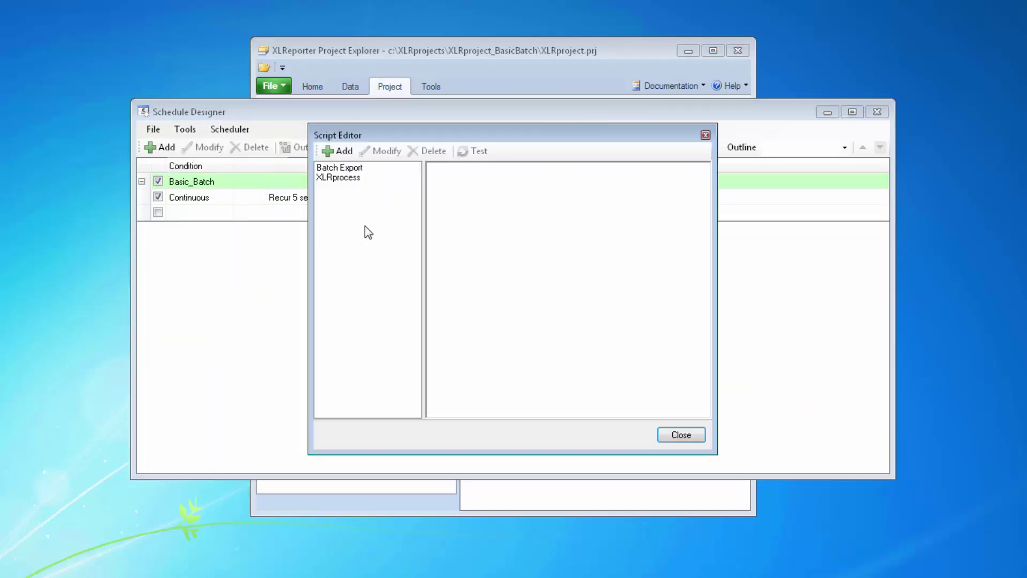
left_click(358, 169)
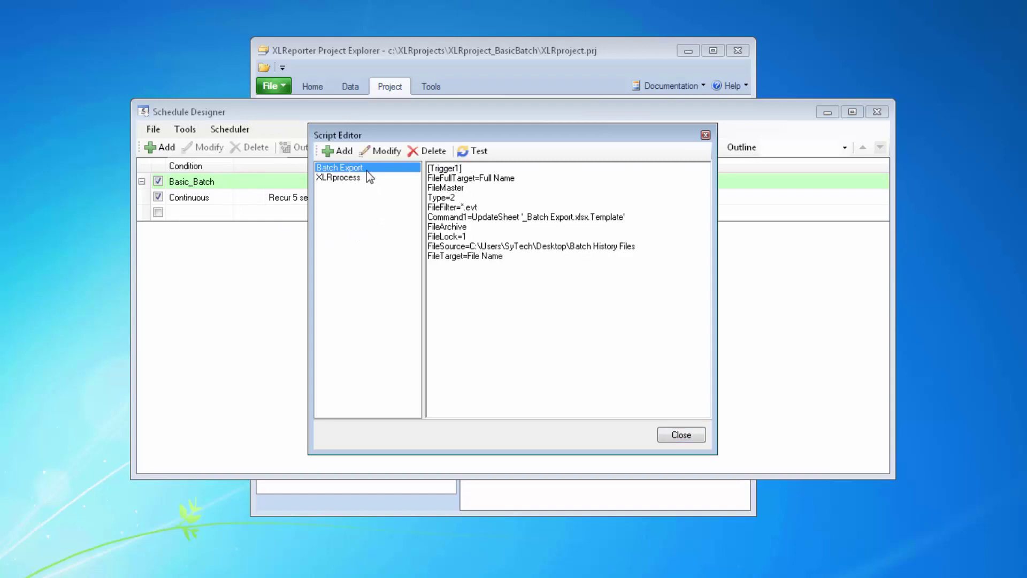
left_click(488, 154)
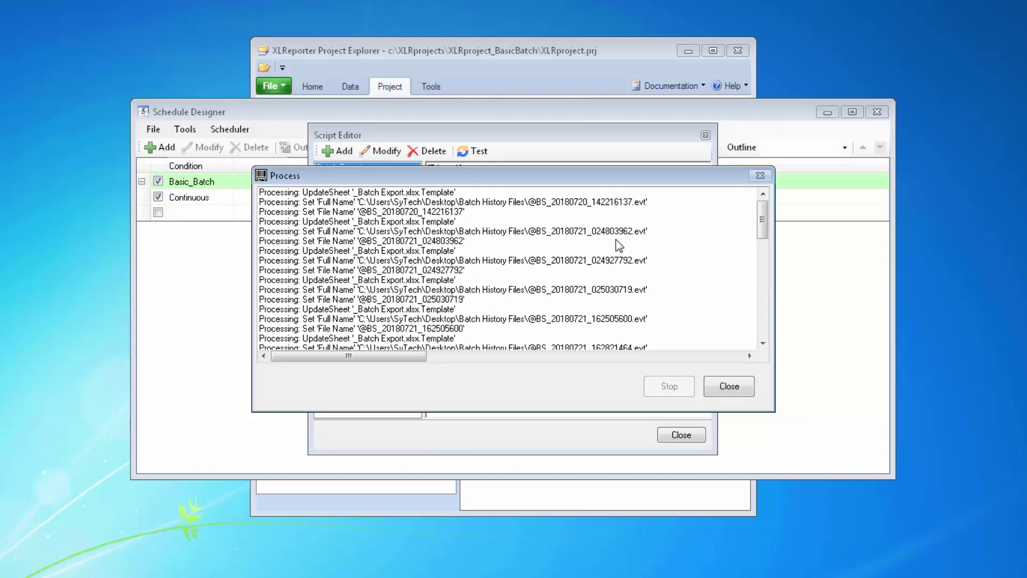
left_click(728, 386)
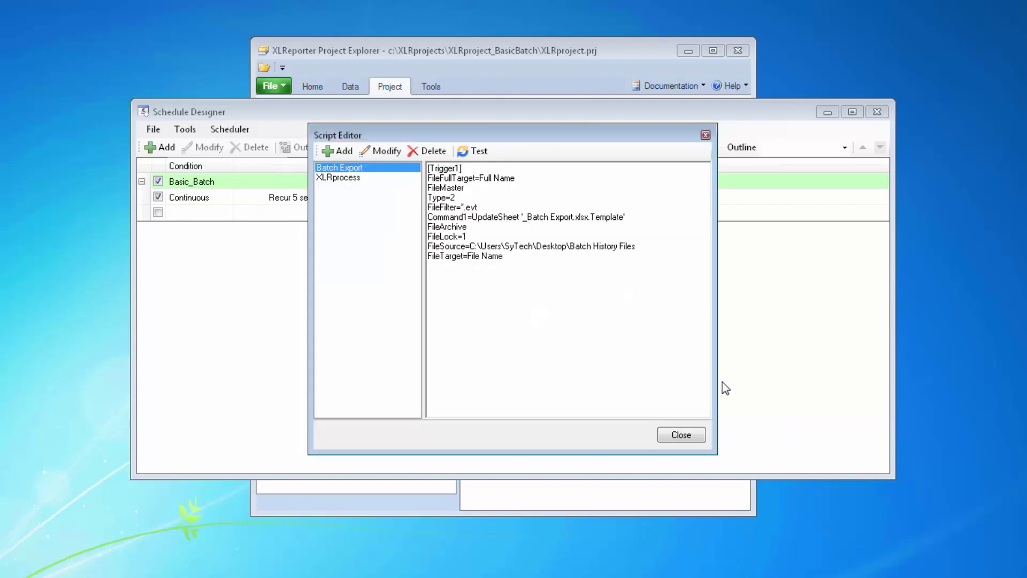
left_click(687, 435)
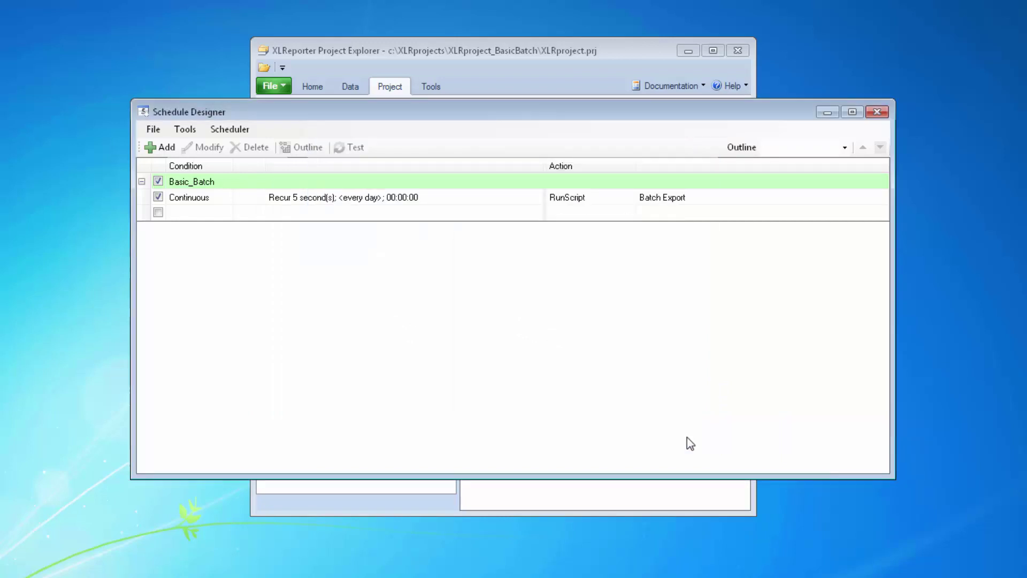
left_click(877, 112)
- Start the scheduler and minimize it out of view
left_click(569, 147)
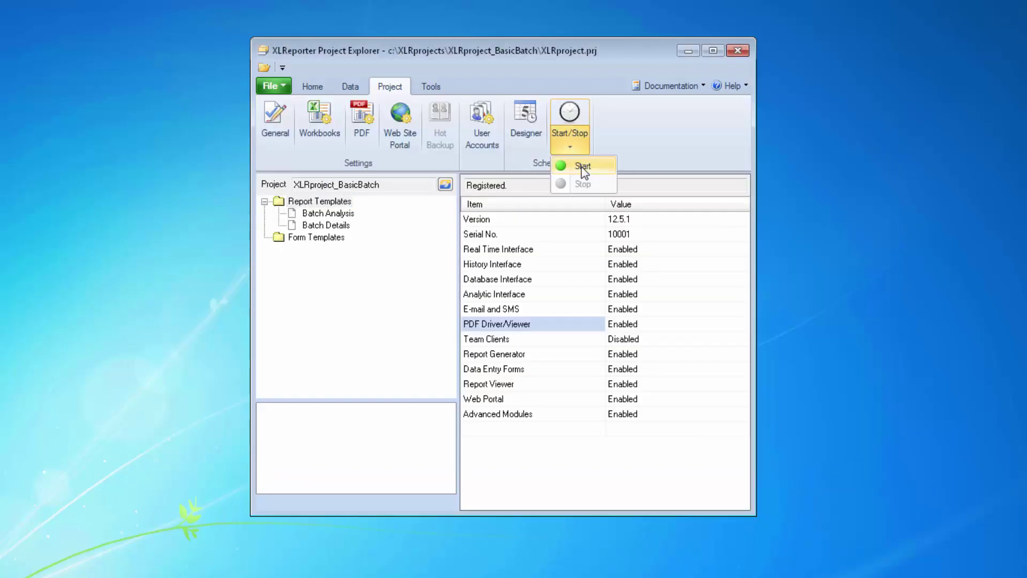
left_click(583, 166)
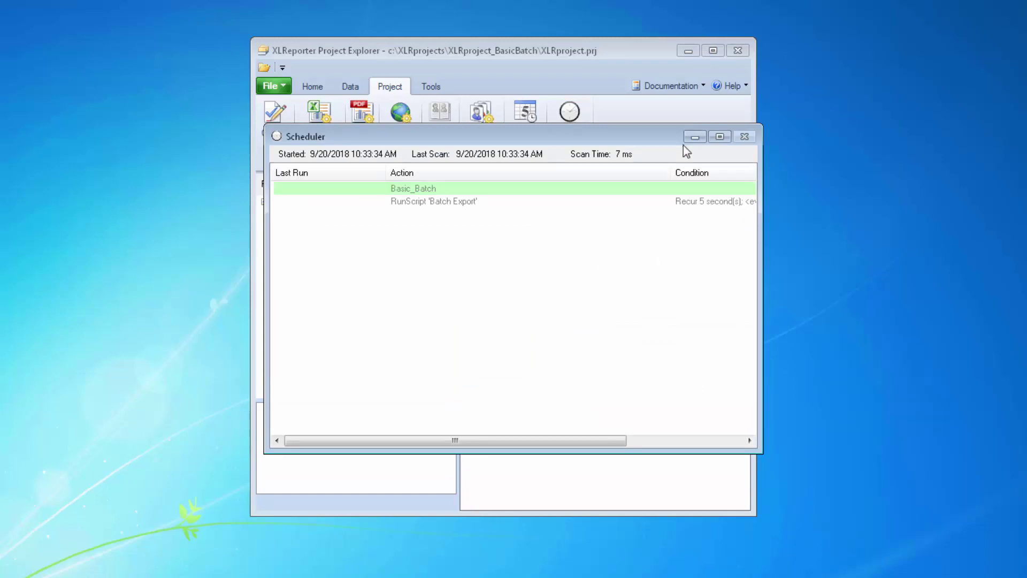
left_click(695, 137)
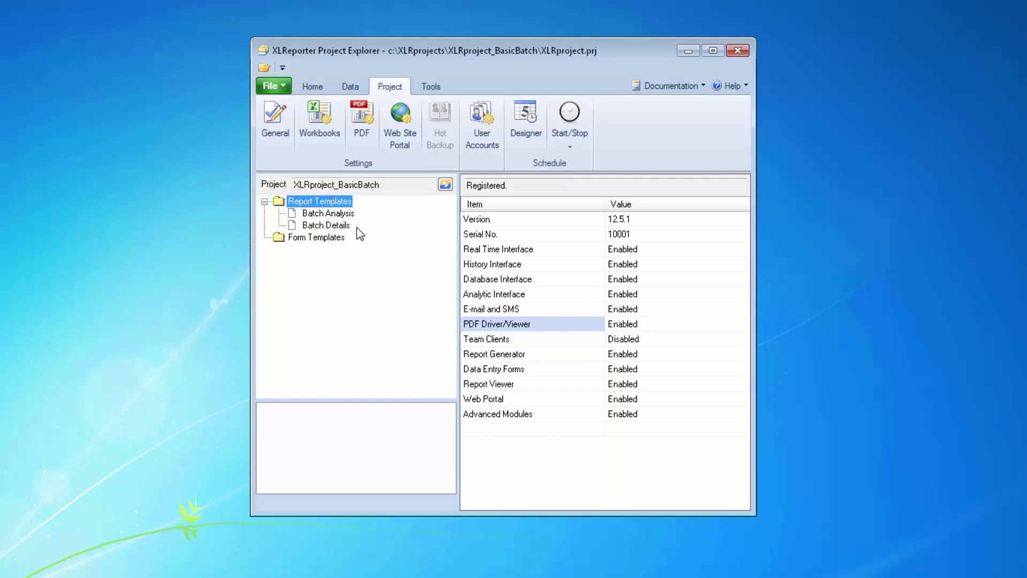
- Open the on-demand Batch Analysis report and list database batches sorted by BatchID and Recipe
left_click(321, 88)
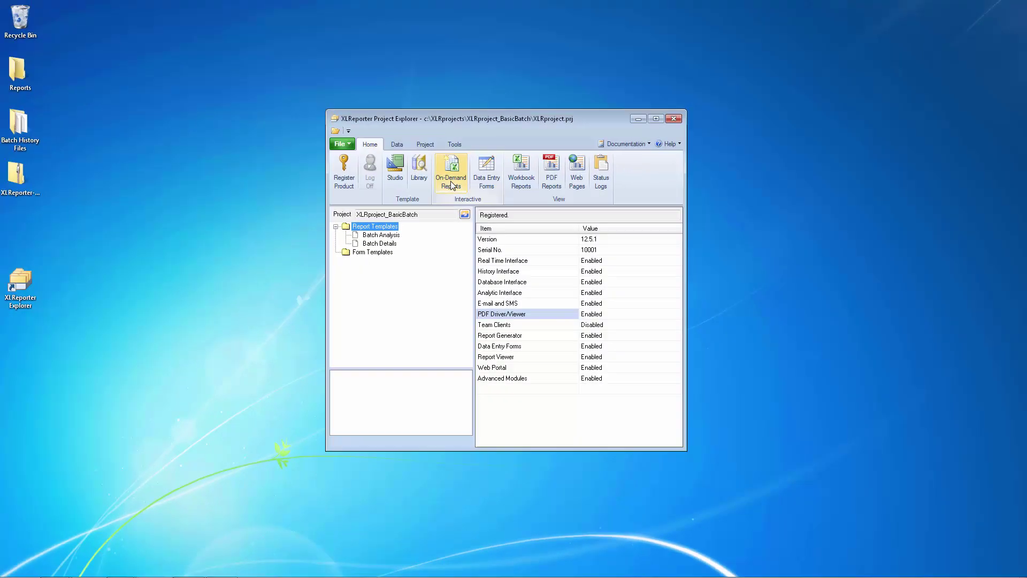
left_click(440, 157)
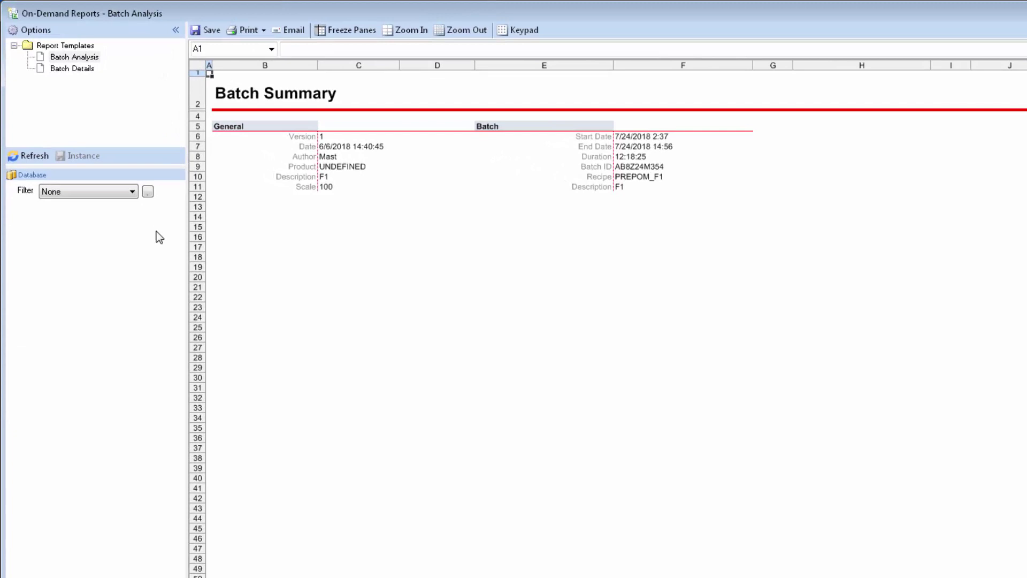
left_click(150, 195)
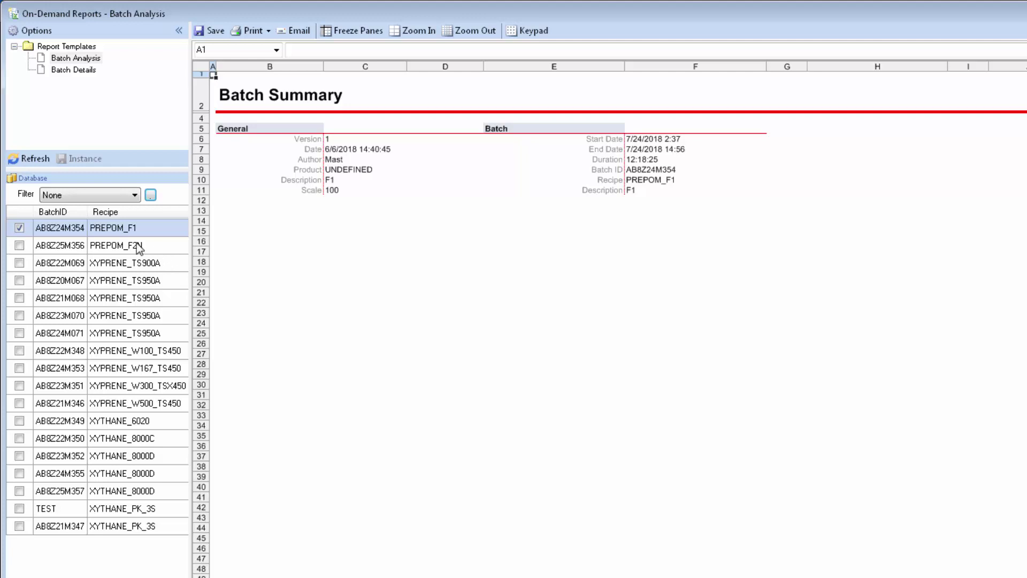
left_click(68, 211)
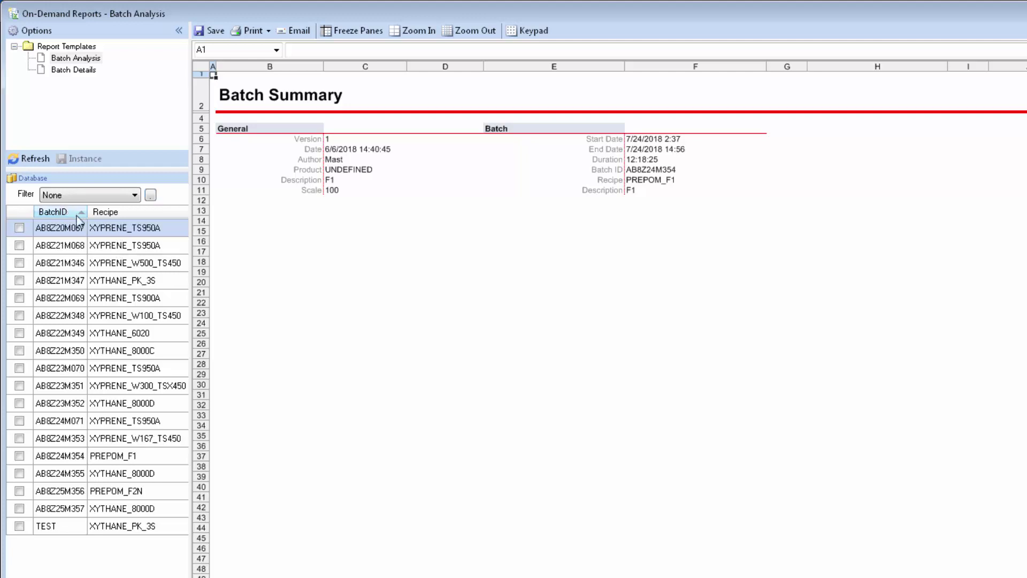
left_click(127, 213)
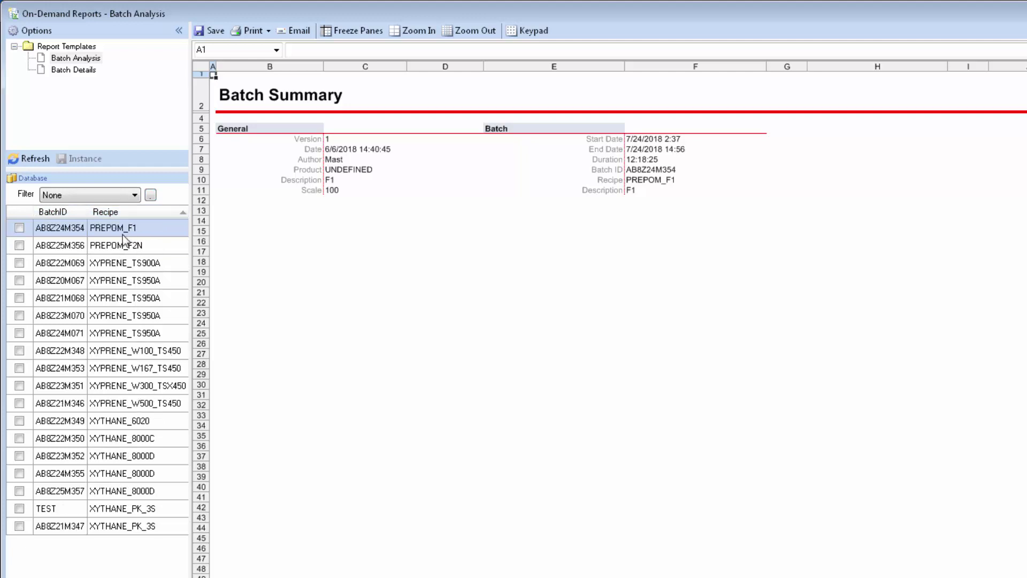
- Change the batch filter from Current to Previous, then to Last X Rows (10)
left_click(129, 197)
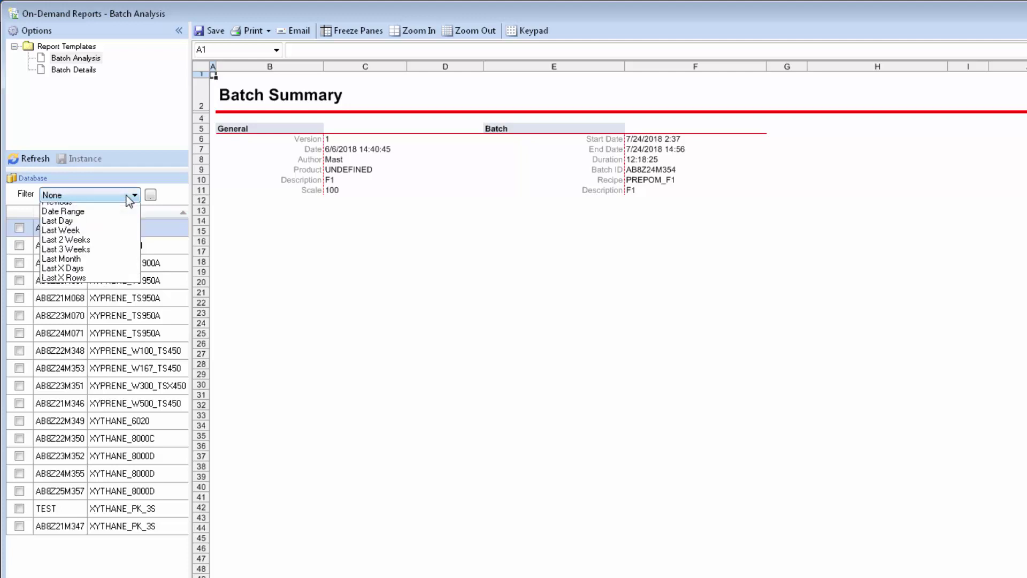
left_click(94, 214)
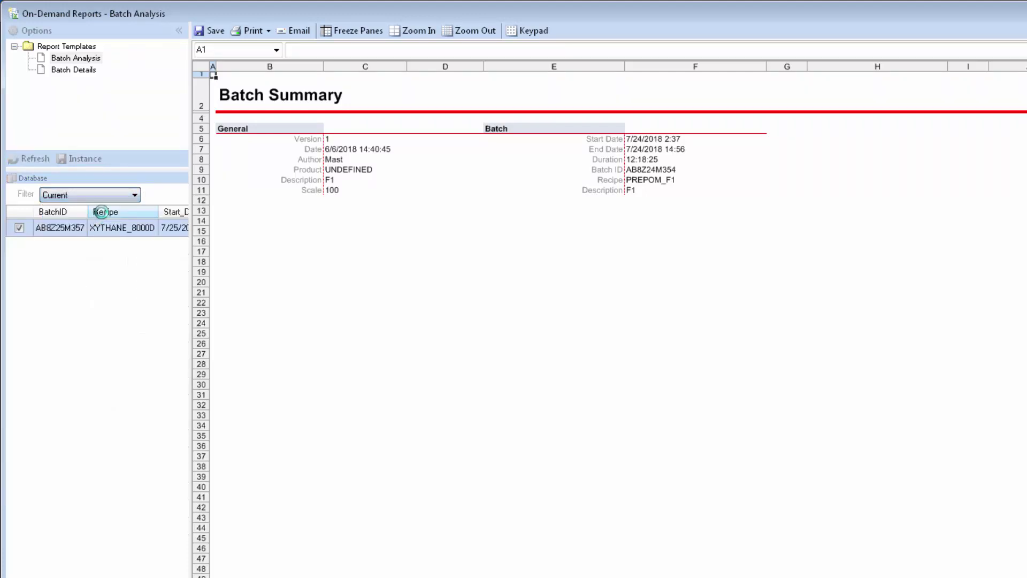
left_click(114, 197)
scroll(114, 202, "up", 2)
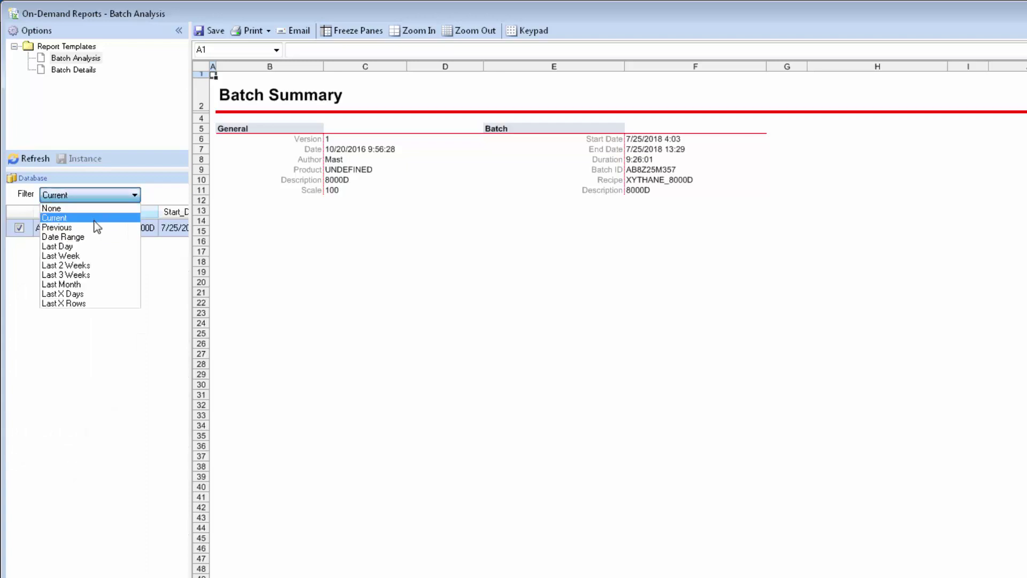
left_click(95, 226)
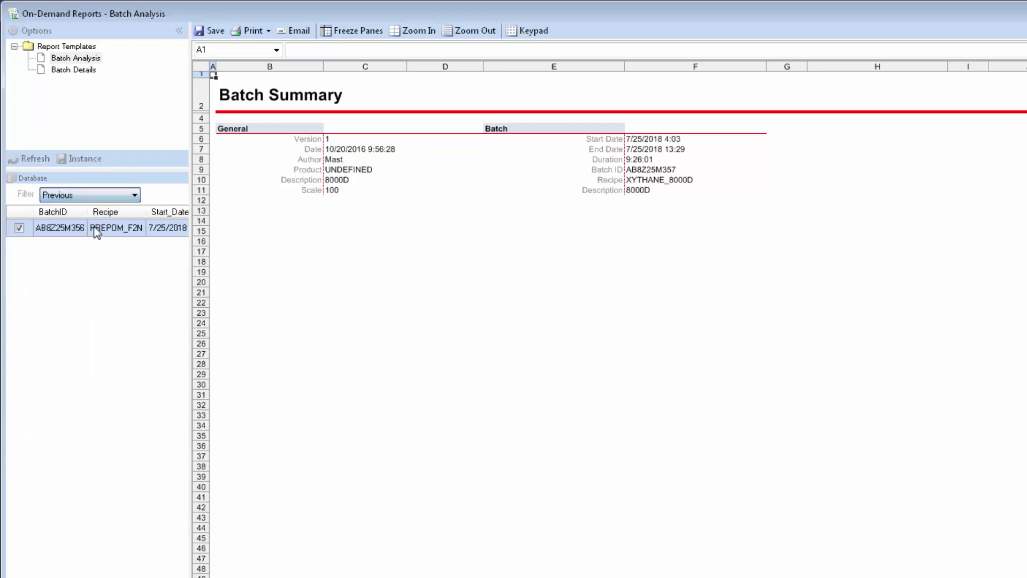
left_click(103, 197)
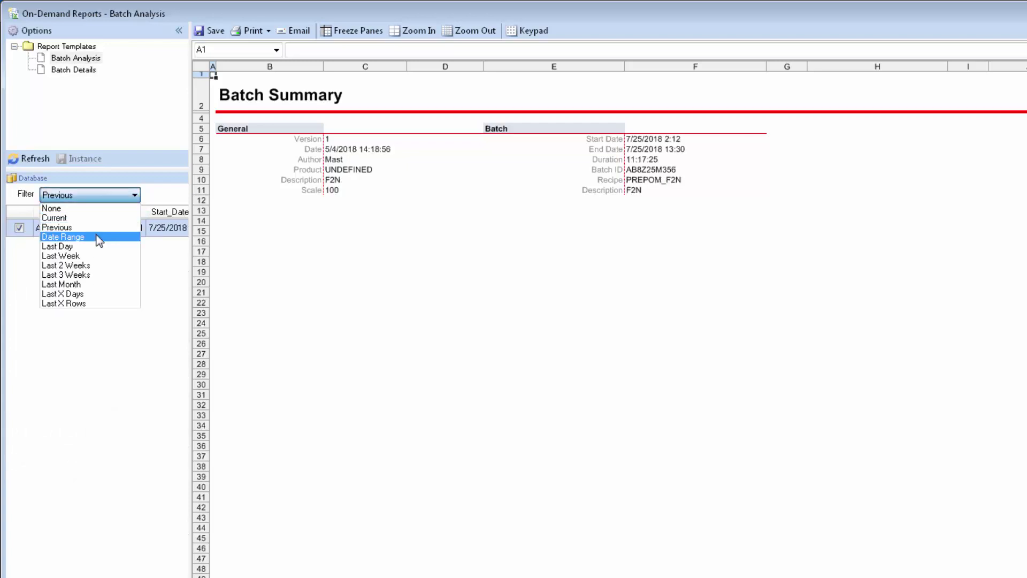
left_click(94, 303)
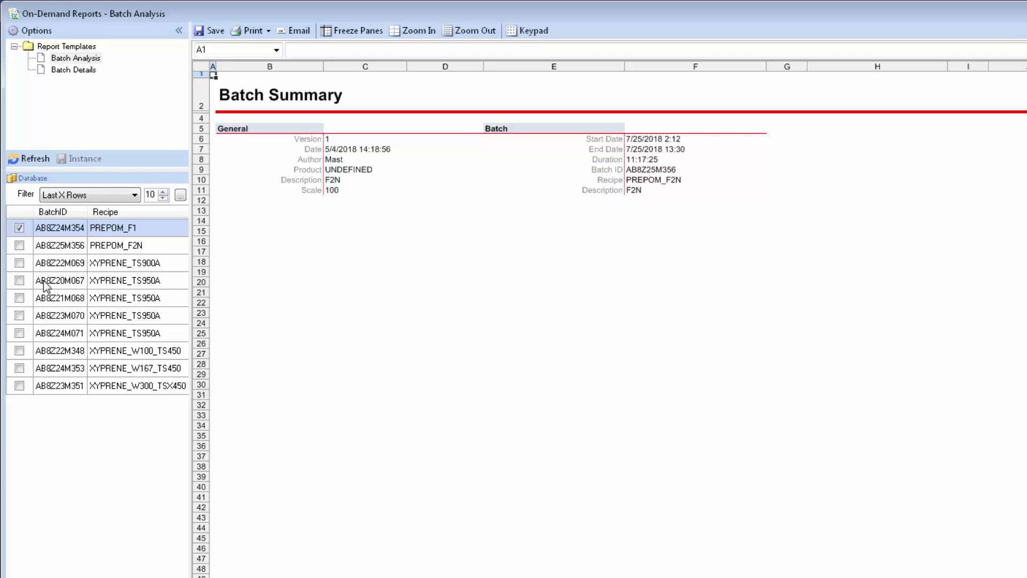
- Refresh the report for batch AB8Z20M067 and scroll its Recipe sheet down to the Usage table
left_click(19, 280)
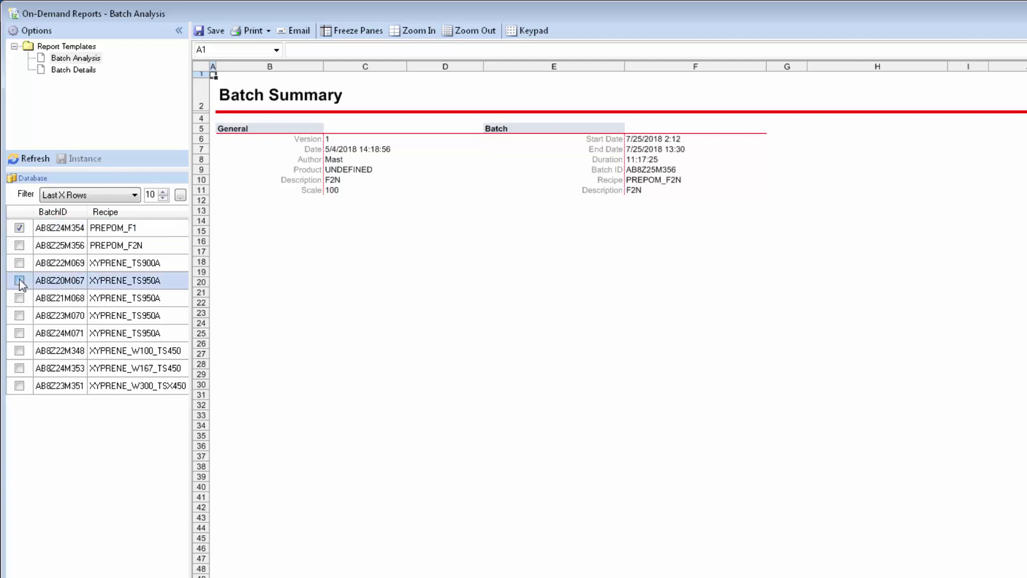
left_click(32, 159)
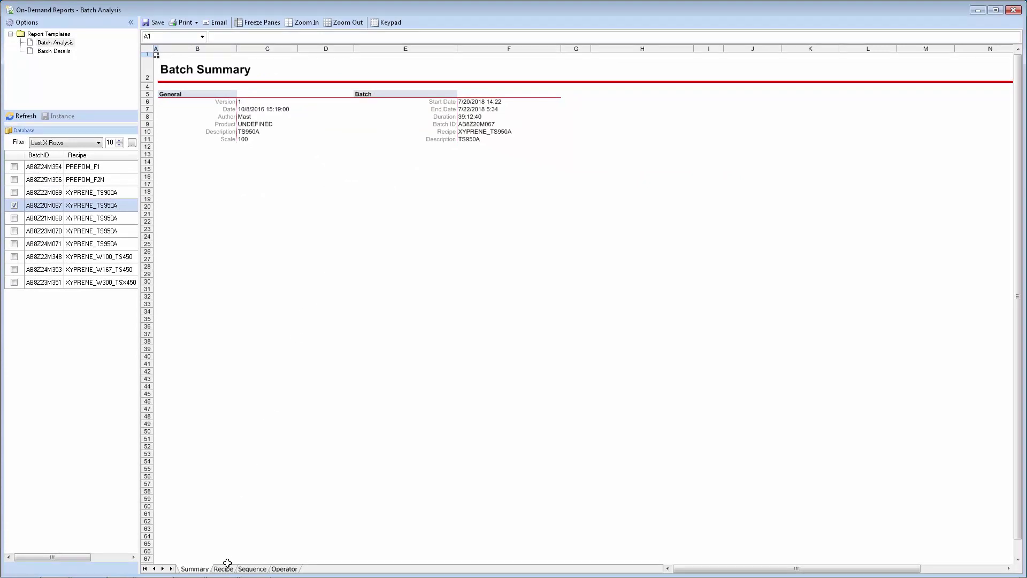
left_click(224, 569)
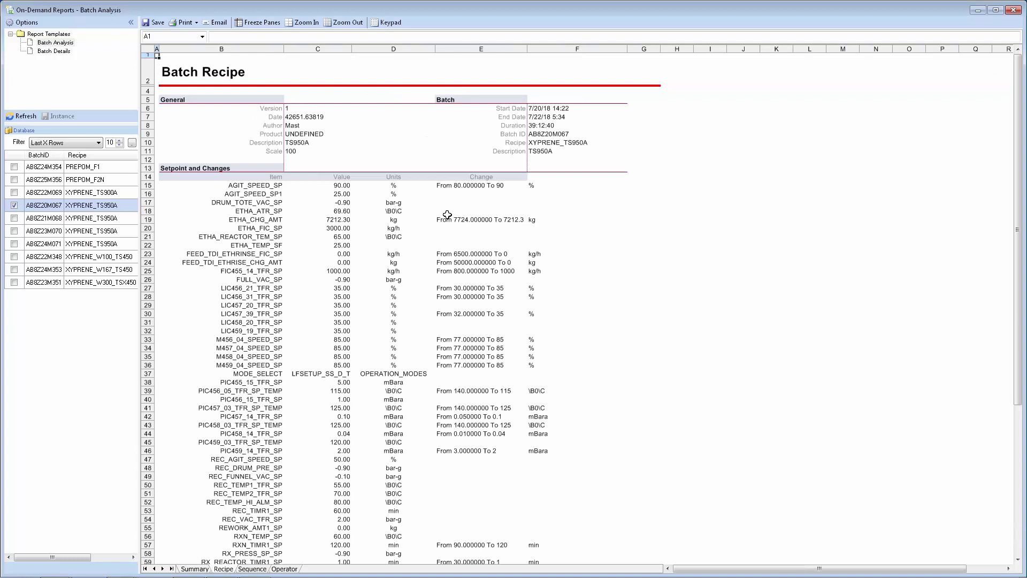
scroll(443, 214, "down", 2)
scroll(443, 214, "down", 12)
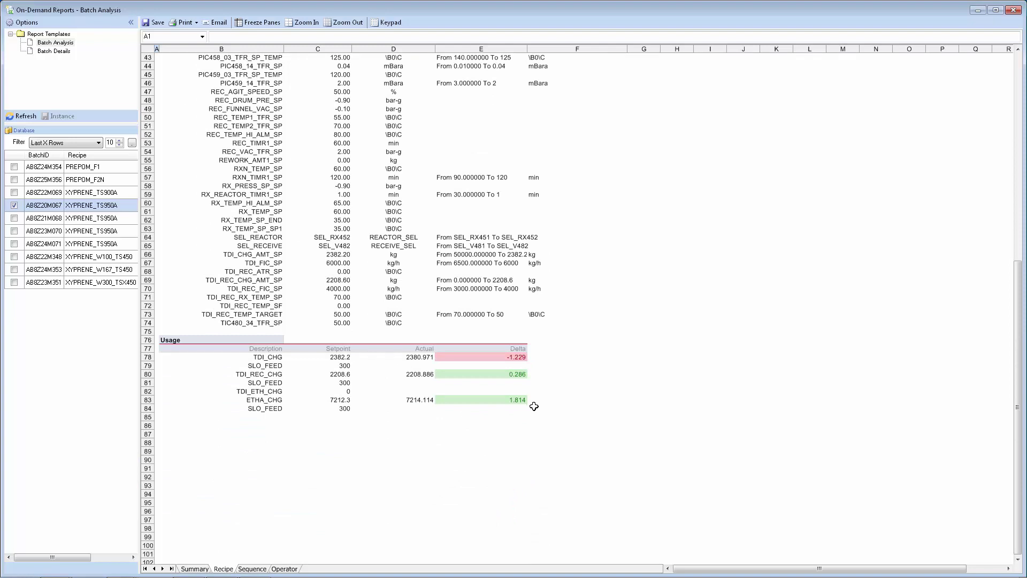
- Filter Operation rows out of the Step Sequence Gantt, then view the Operator Response sheet
left_click(252, 569)
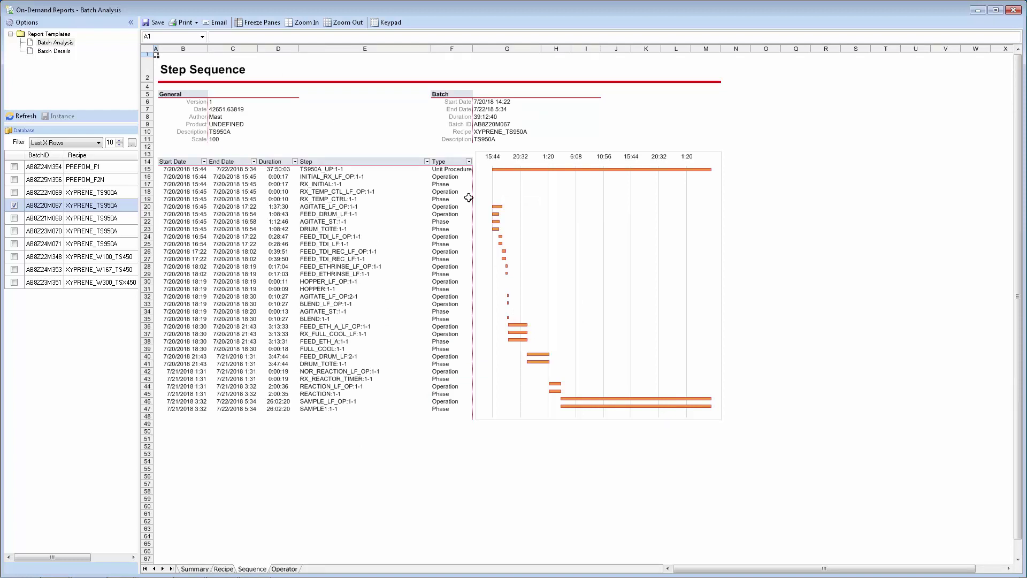
left_click(469, 162)
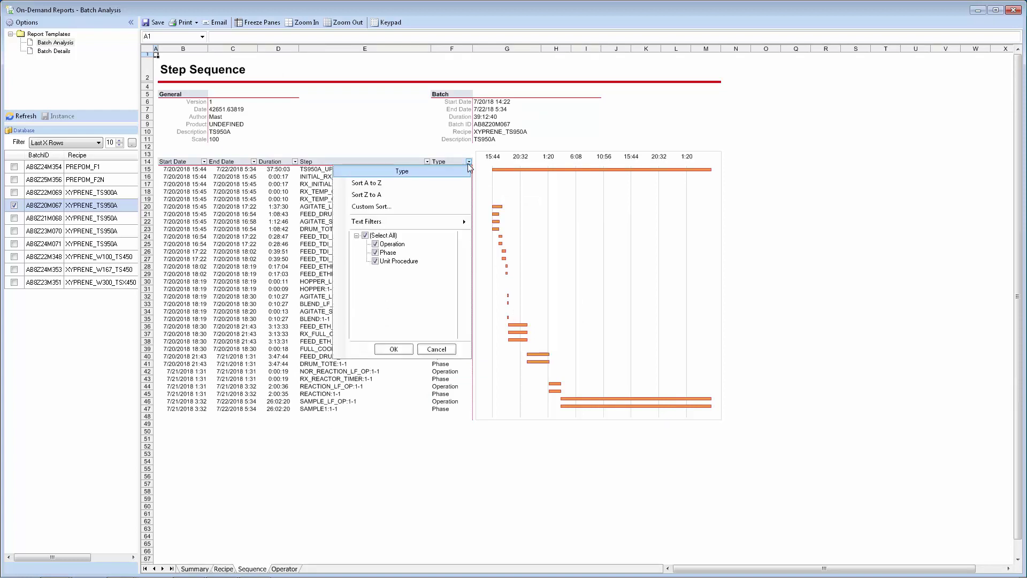
left_click(375, 244)
left_click(393, 349)
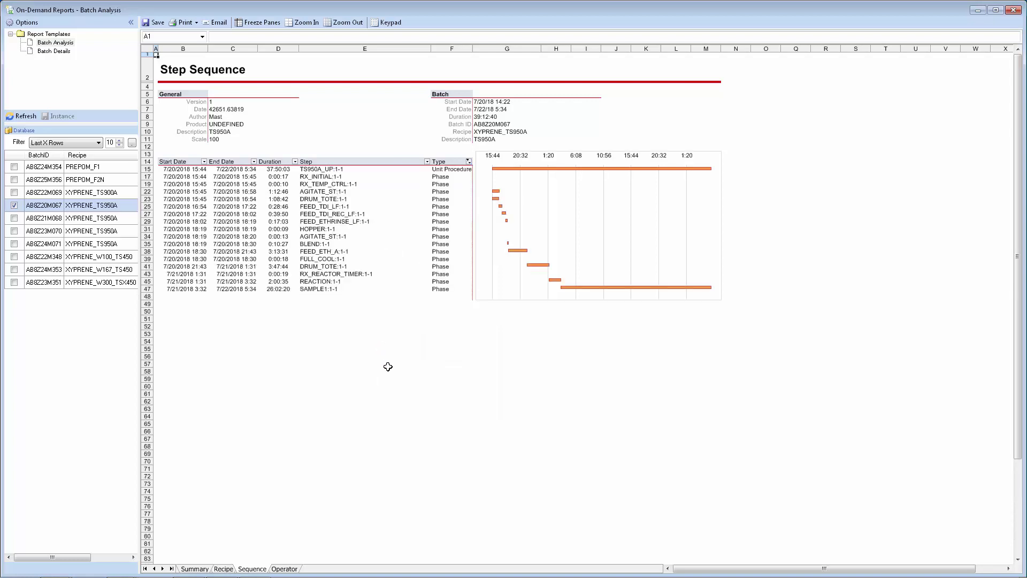
left_click(294, 569)
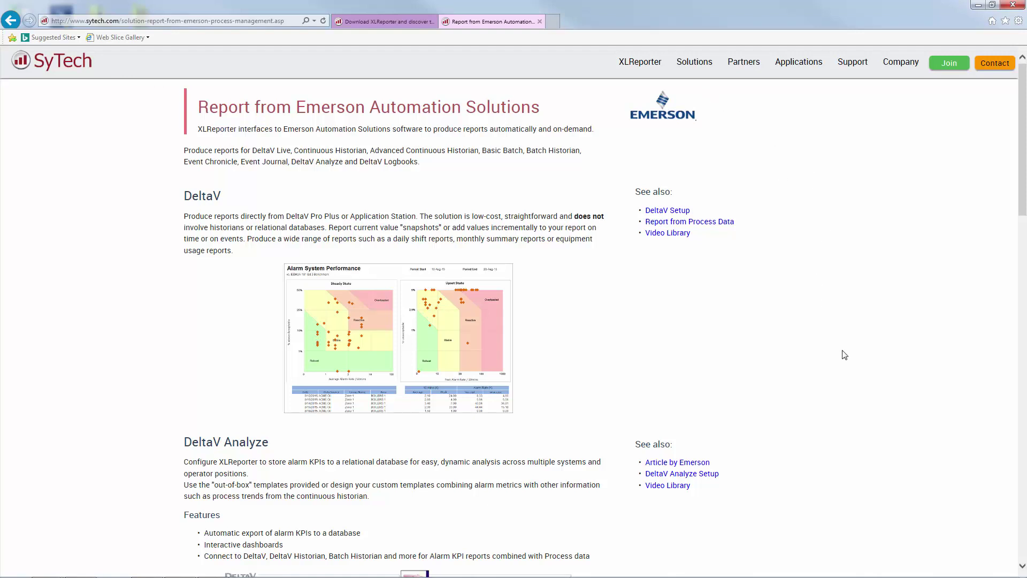
- Follow the DeltaV Basic Batch Templates link to the XLReporter download product list
scroll(844, 355, "down", 5)
scroll(844, 355, "down", 13)
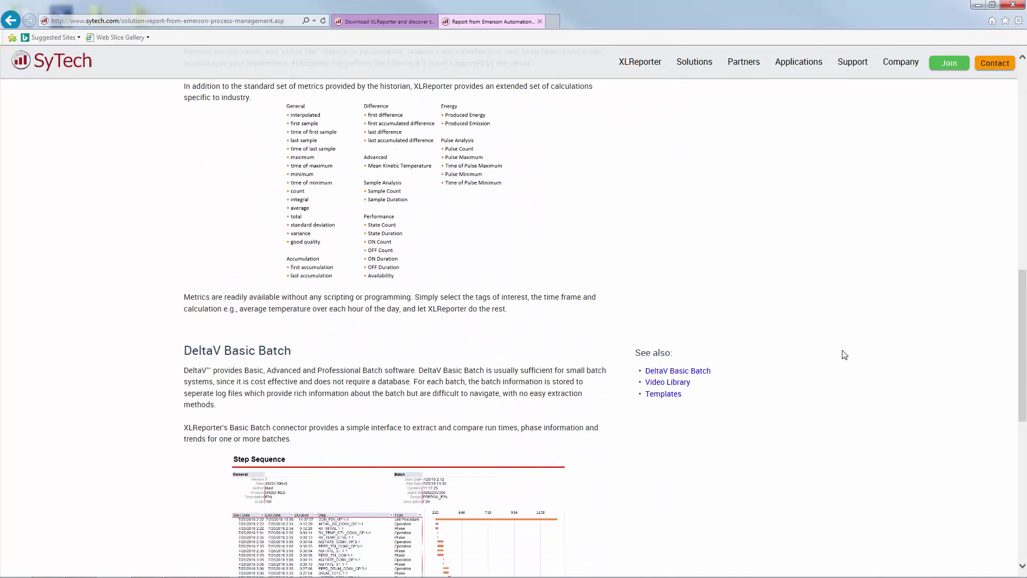
left_click(673, 155)
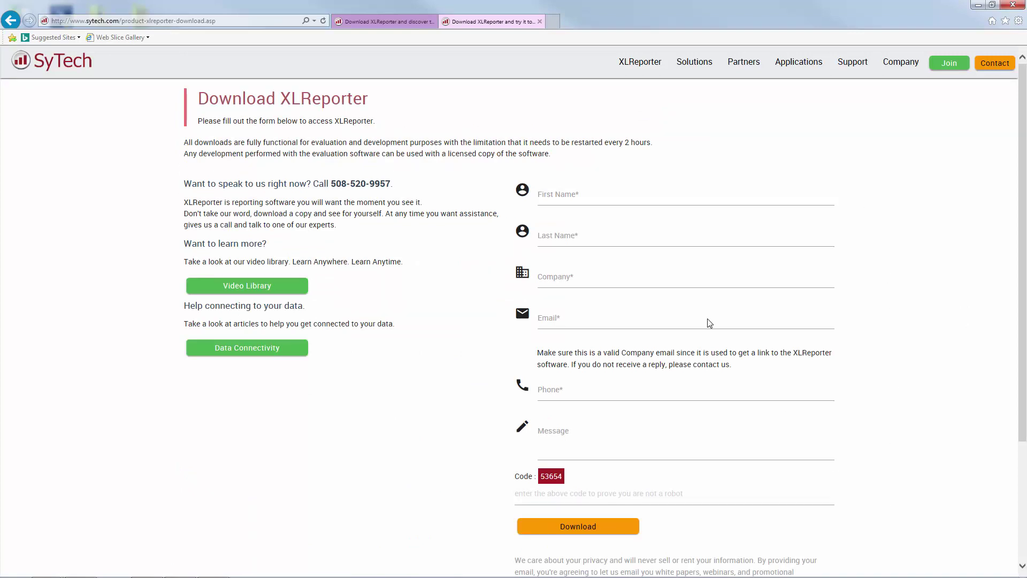
left_click(400, 16)
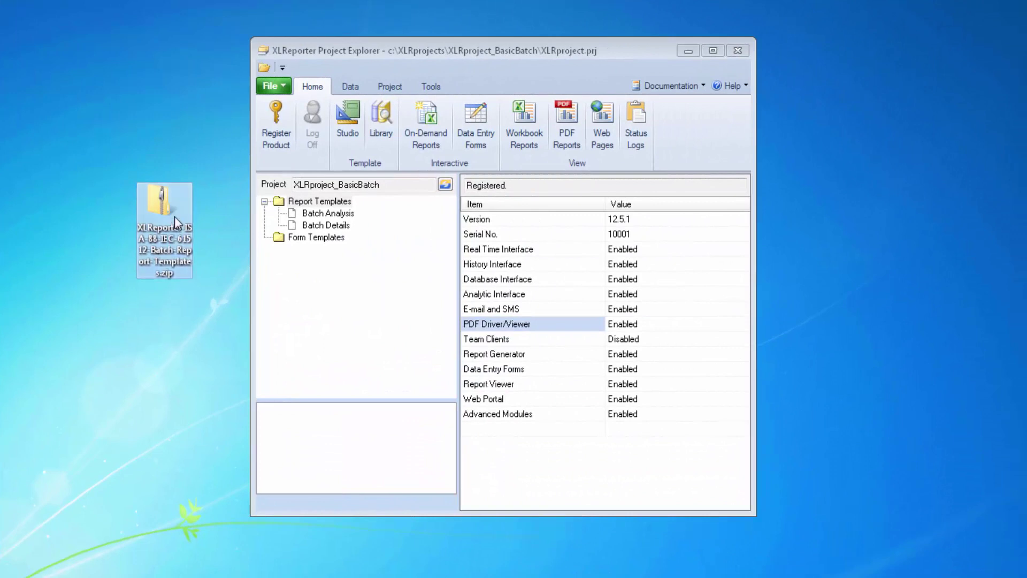
- Extract the templates zip into C:\XLRprojects\XLRproject_BasicBatch\Input and refresh the template list
right_click(174, 216)
left_click(211, 249)
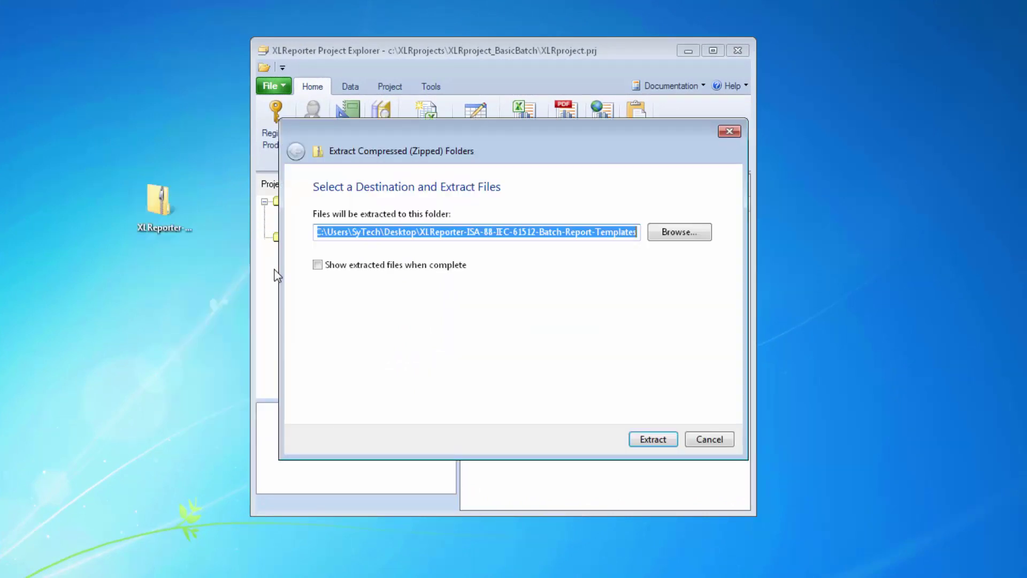
type("C:\\XLRprojects\\XLRproject_BasicBatch\\Input")
left_click(658, 442)
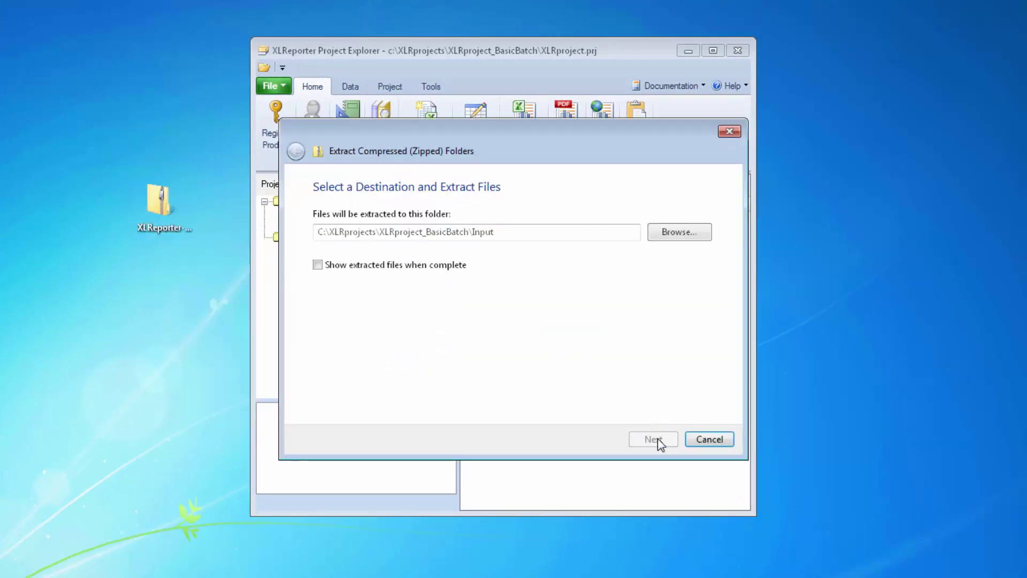
left_click(446, 186)
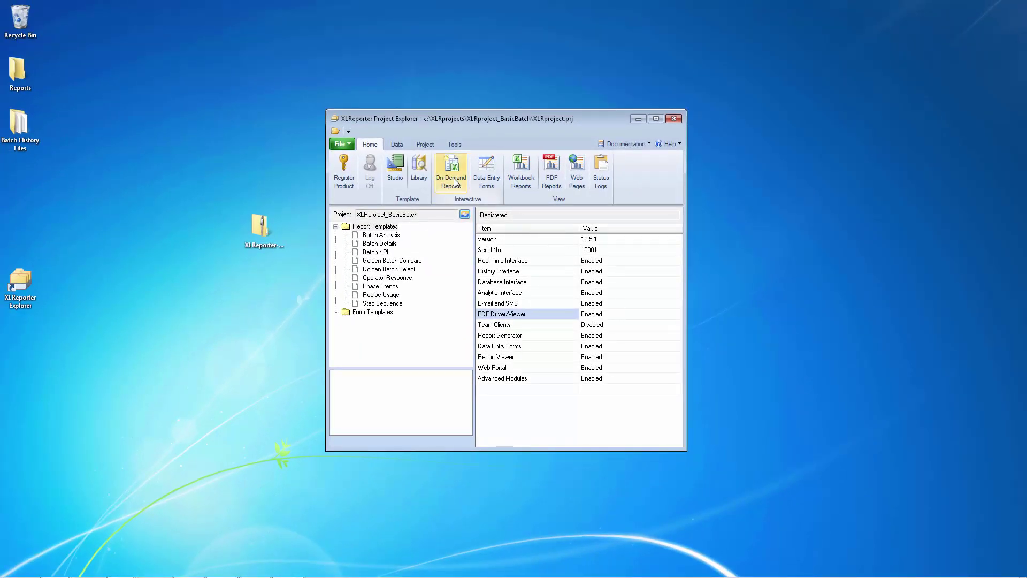
- Generate the Golden Batch Selector report for recipe XYPRENE_TS950A from batch AB8Z21M068
left_click(460, 180)
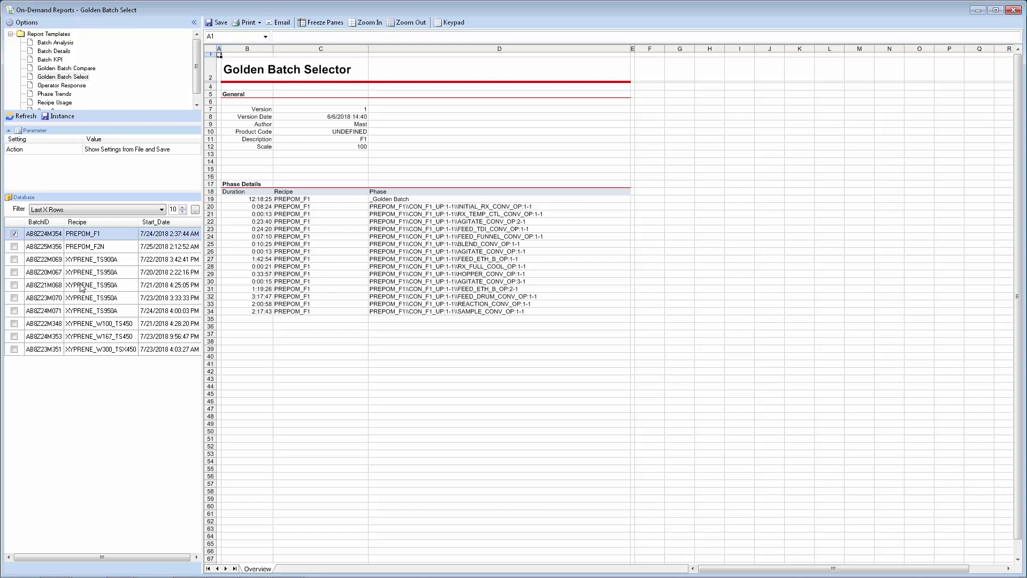
left_click(14, 285)
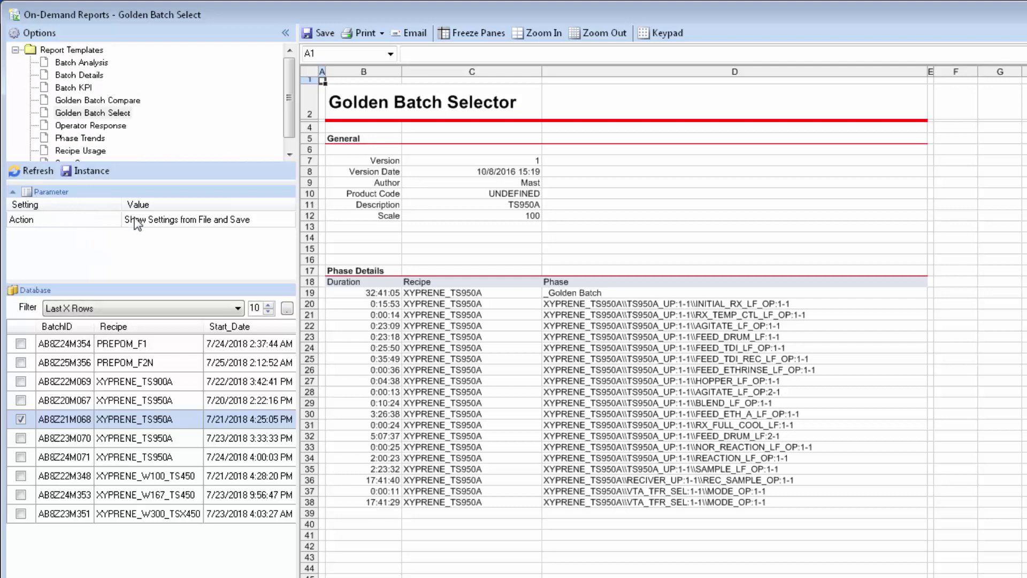
- Show batch AB8Z24M071's phase durations against the golden batch in the Golden Batch Compare report
left_click(127, 100)
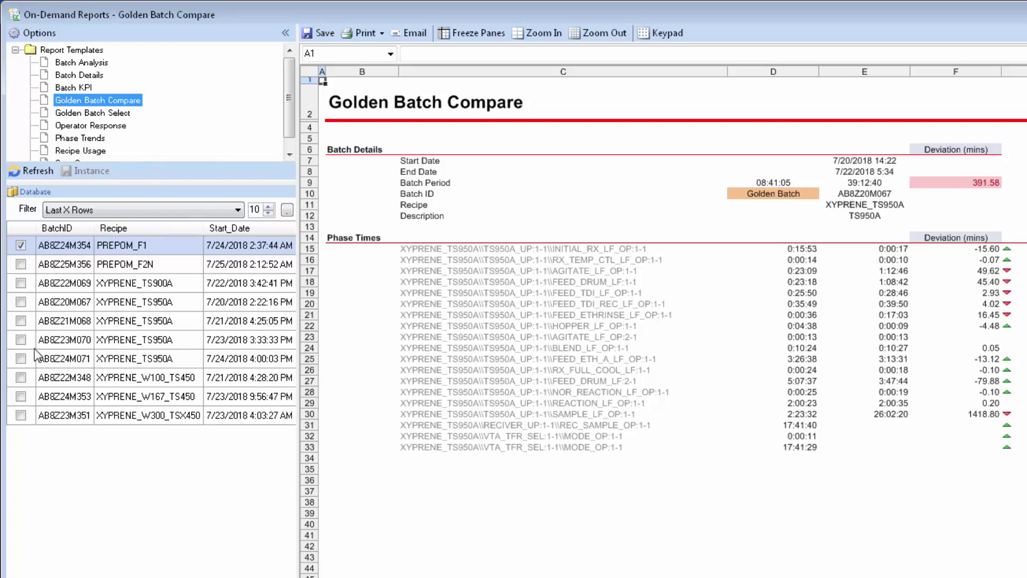
left_click(20, 357)
left_click(37, 174)
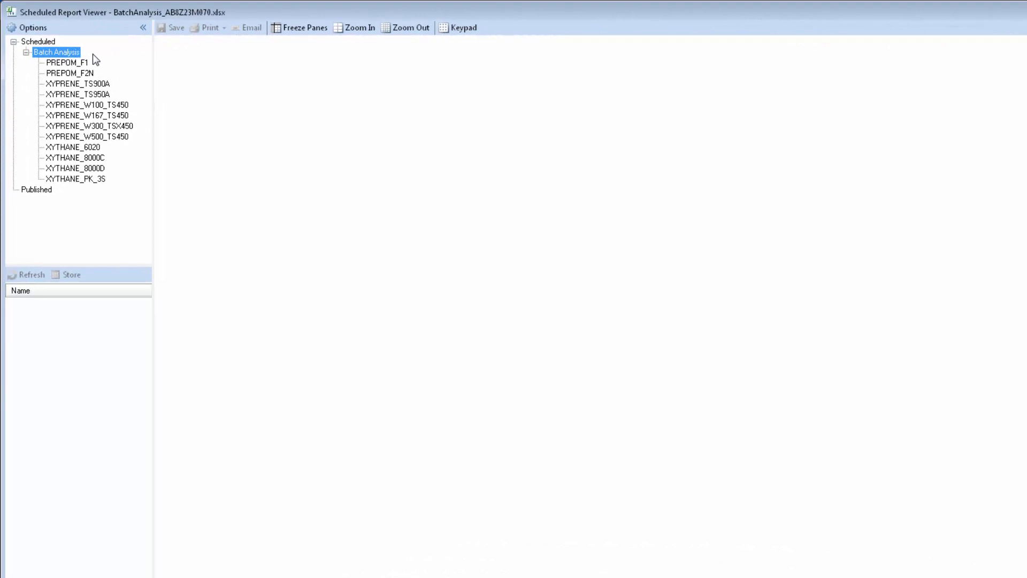
- Browse recipes PREPOM_F1, XYPRENE_TS900A and XYPRENE_TS950A, then view the stored BatchAnalysis_AB8Z23M070 report
left_click(86, 63)
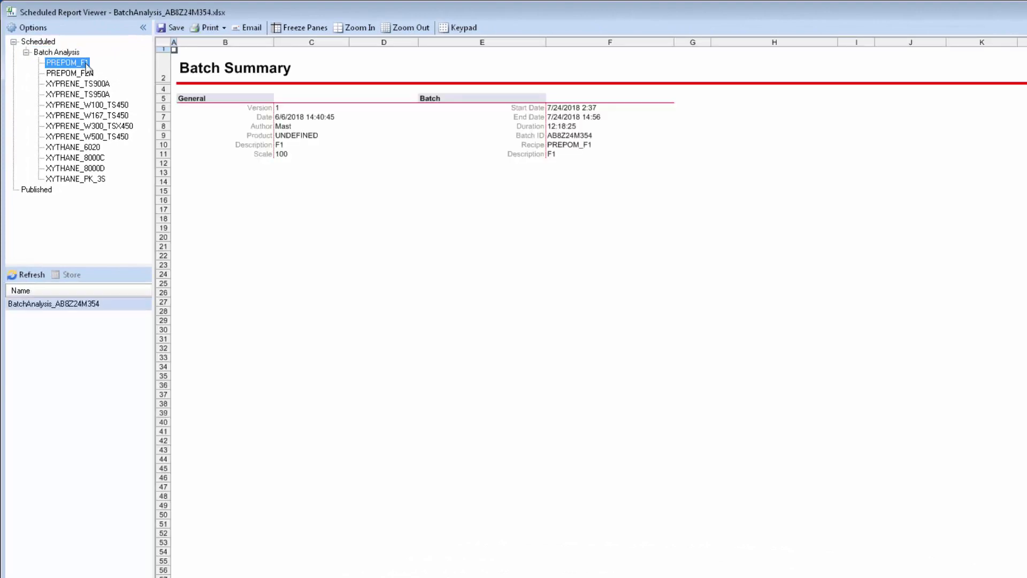
left_click(103, 84)
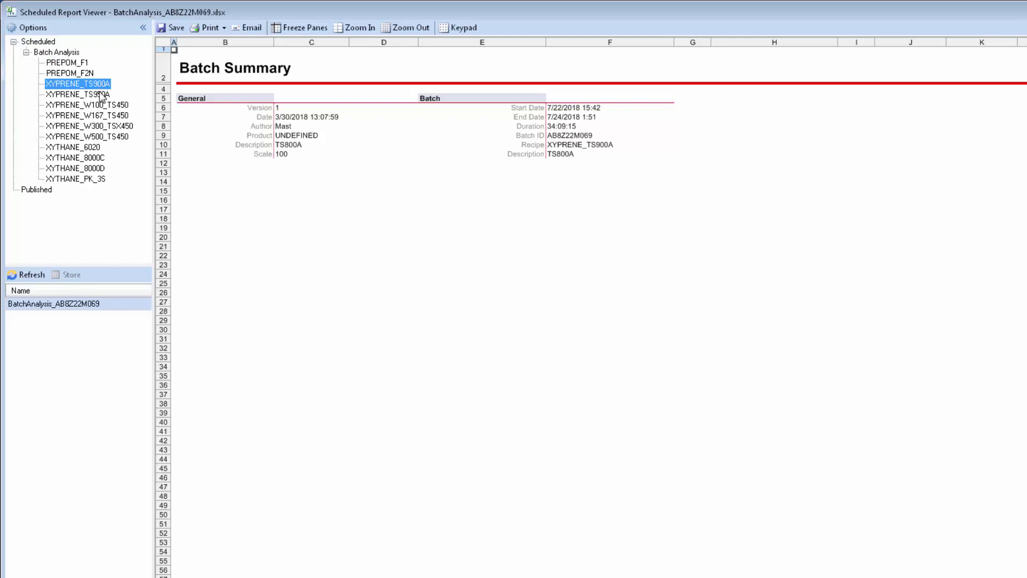
left_click(102, 94)
left_click(80, 318)
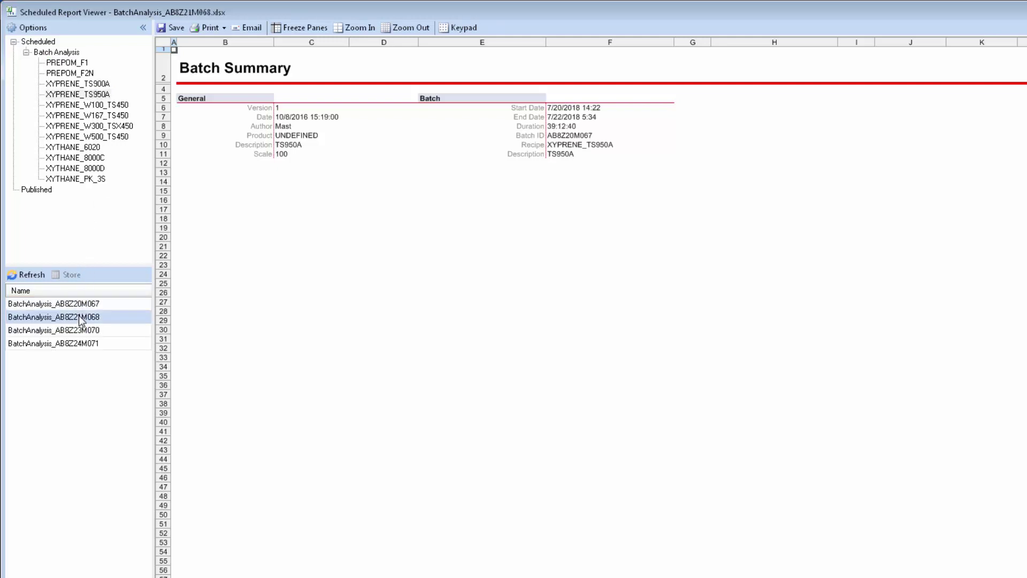
left_click(83, 330)
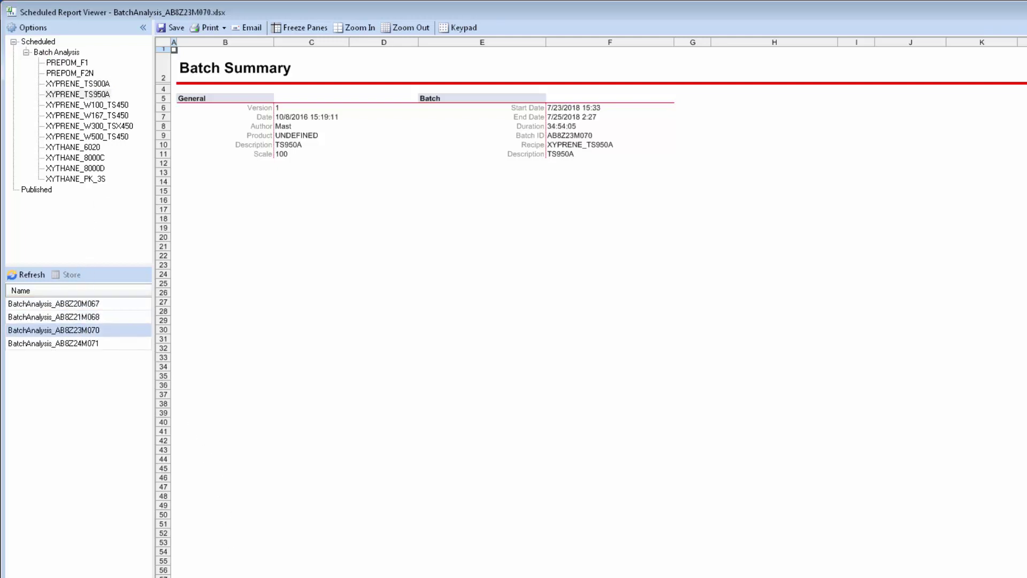